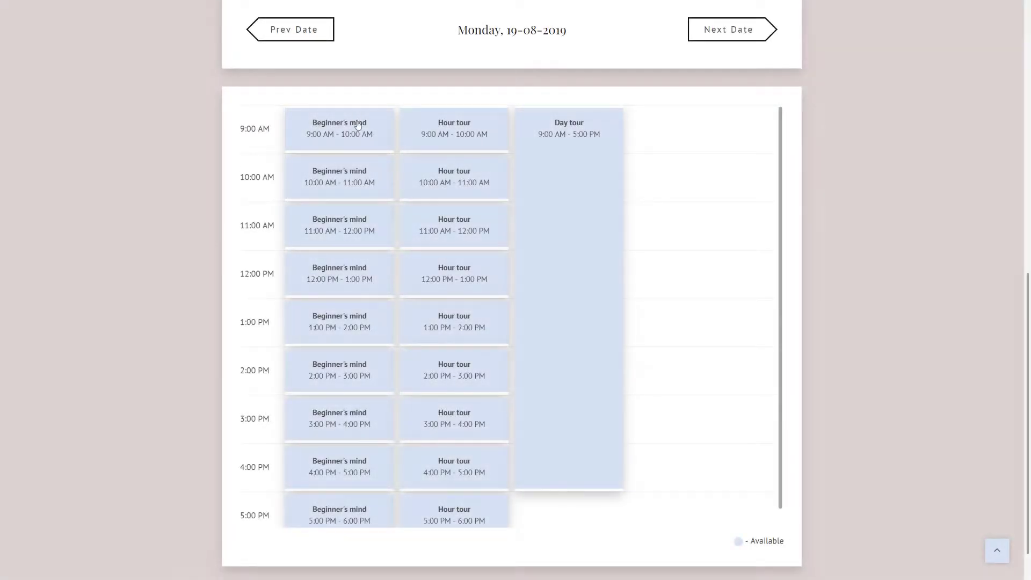
Book the 9:00 AM Beginner's mind slot and answer the age question with Over 21.
left_click(357, 123)
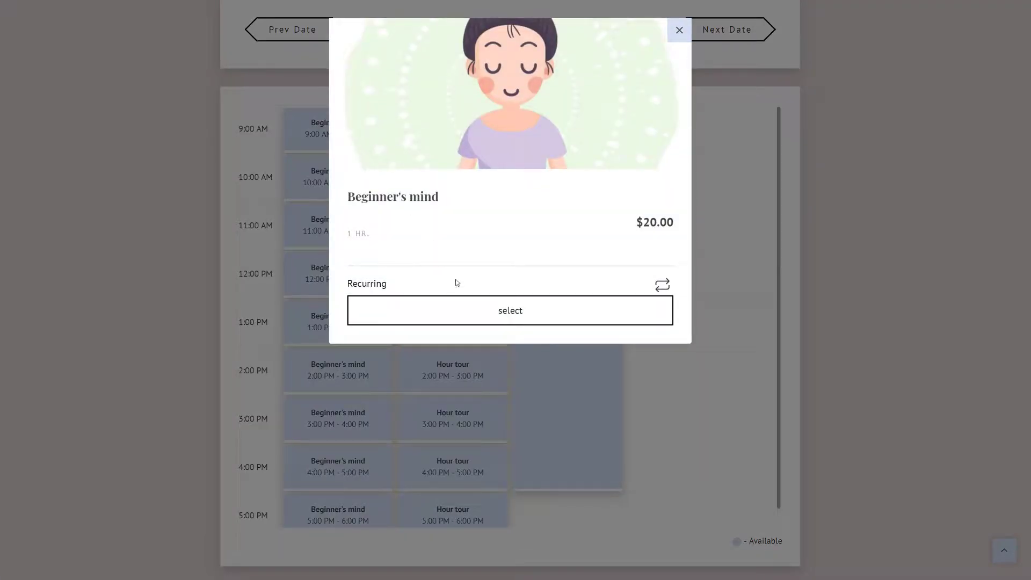
left_click(464, 306)
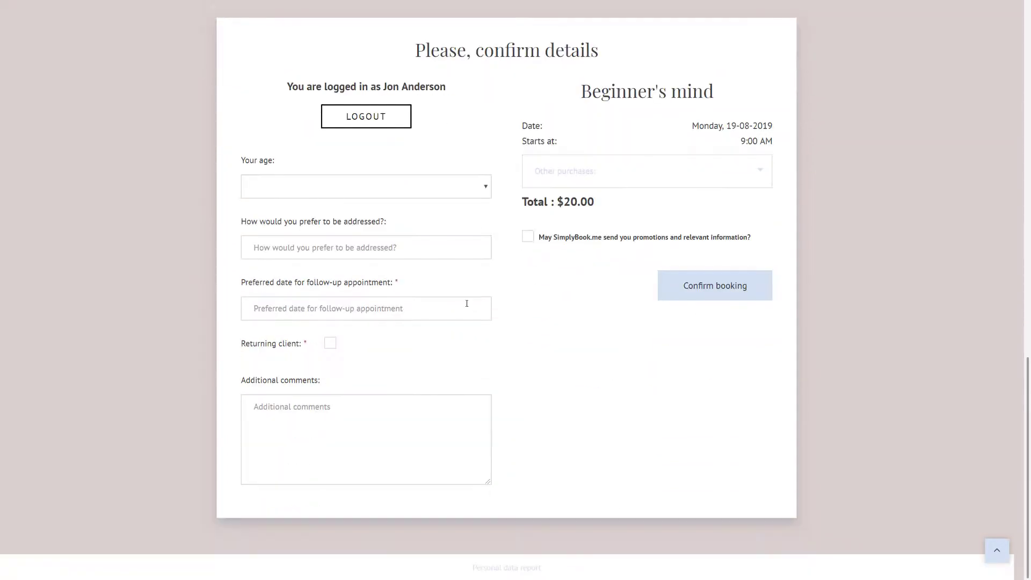
left_click(442, 193)
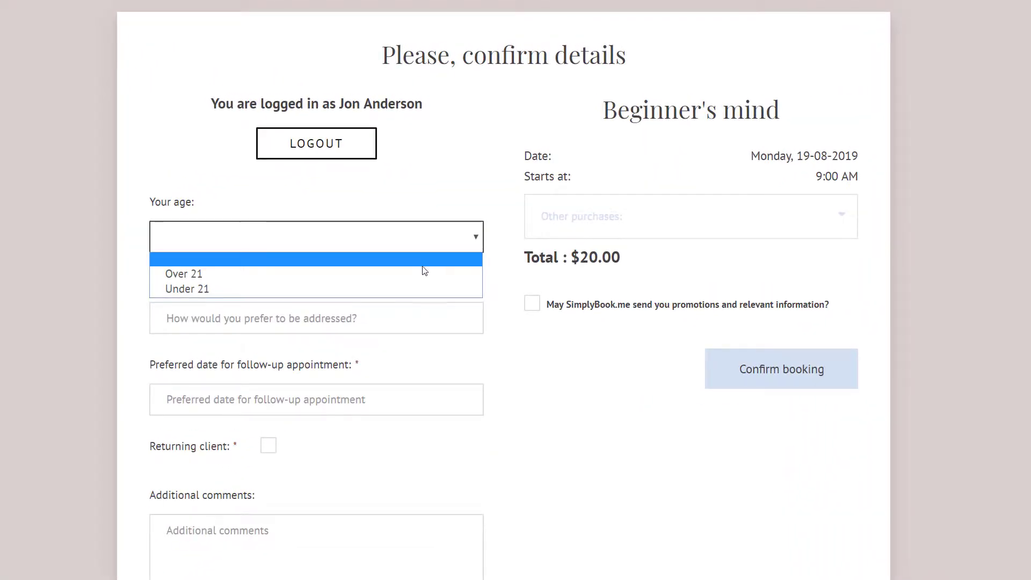
left_click(423, 274)
Enter Mr. as how to be addressed and set the follow-up date to 27 August 2019.
left_click(428, 316)
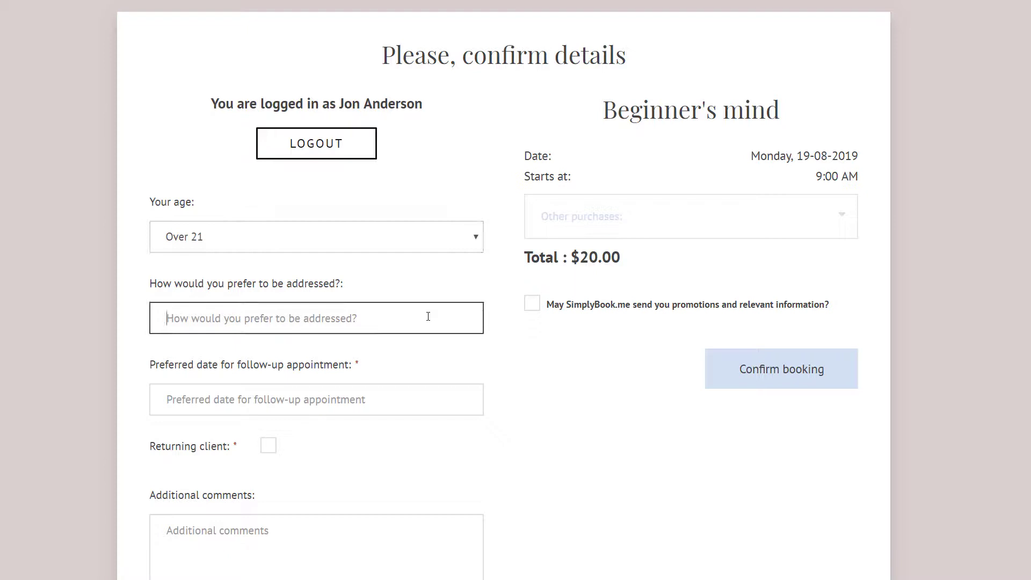
type("Mr.")
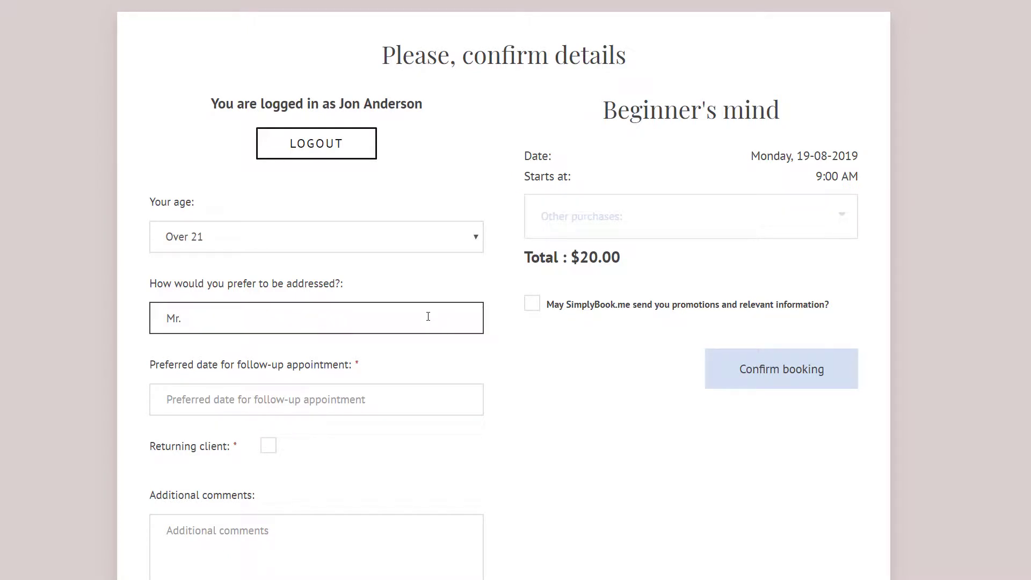
key("Tab")
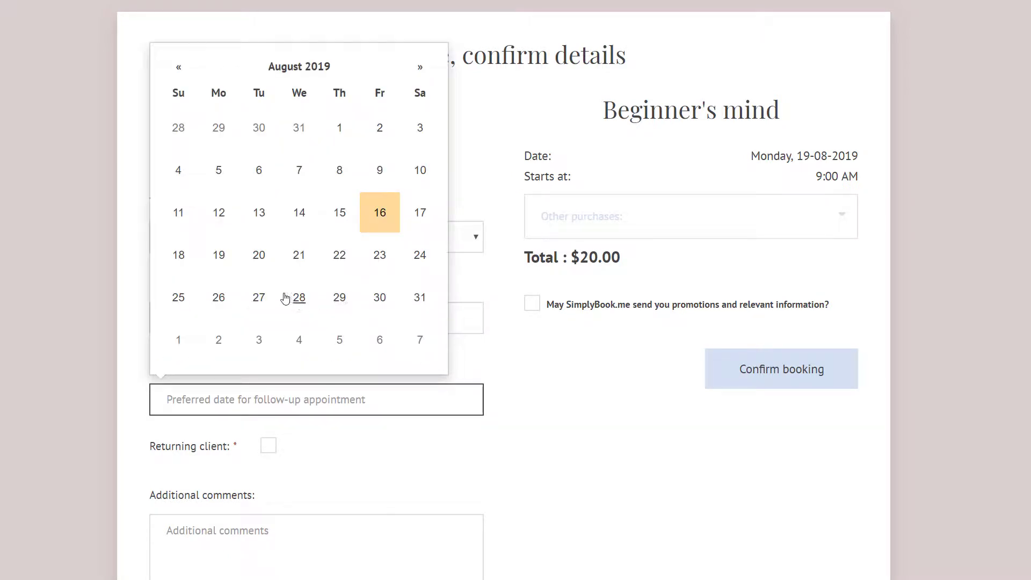
left_click(260, 297)
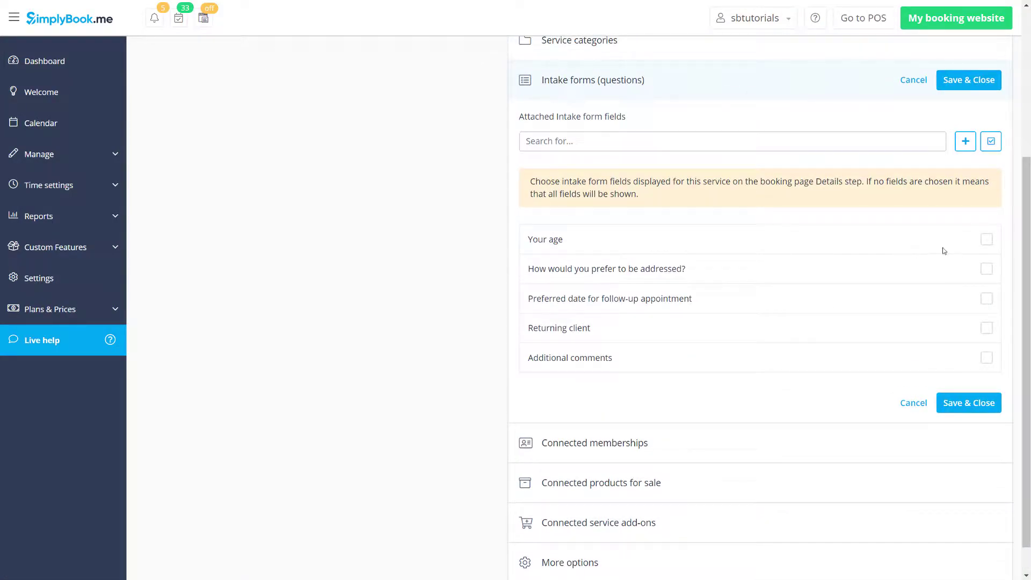
Attach the Your age field to the Hour tour service and confirm the connection.
left_click(986, 239)
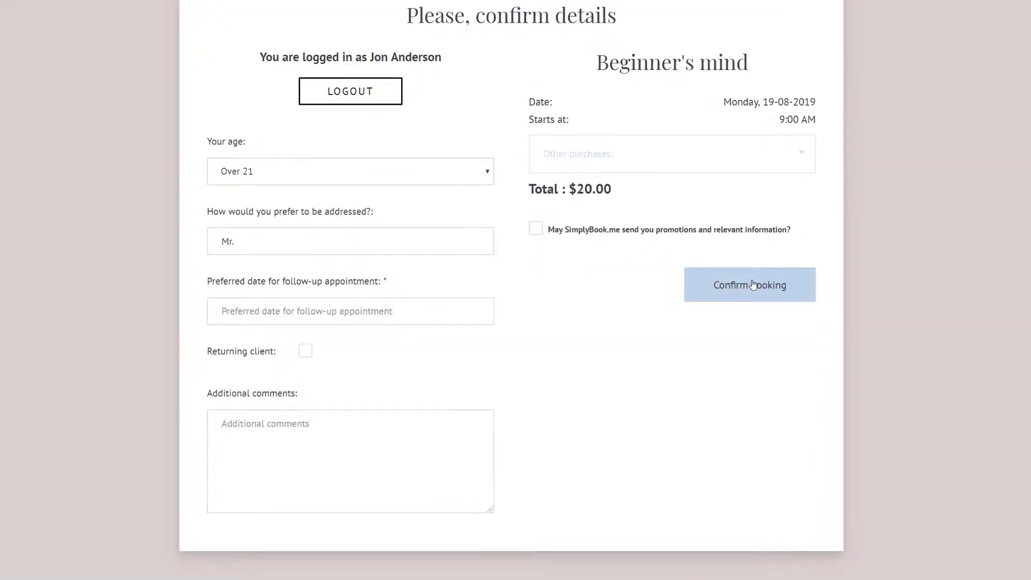
left_click(792, 284)
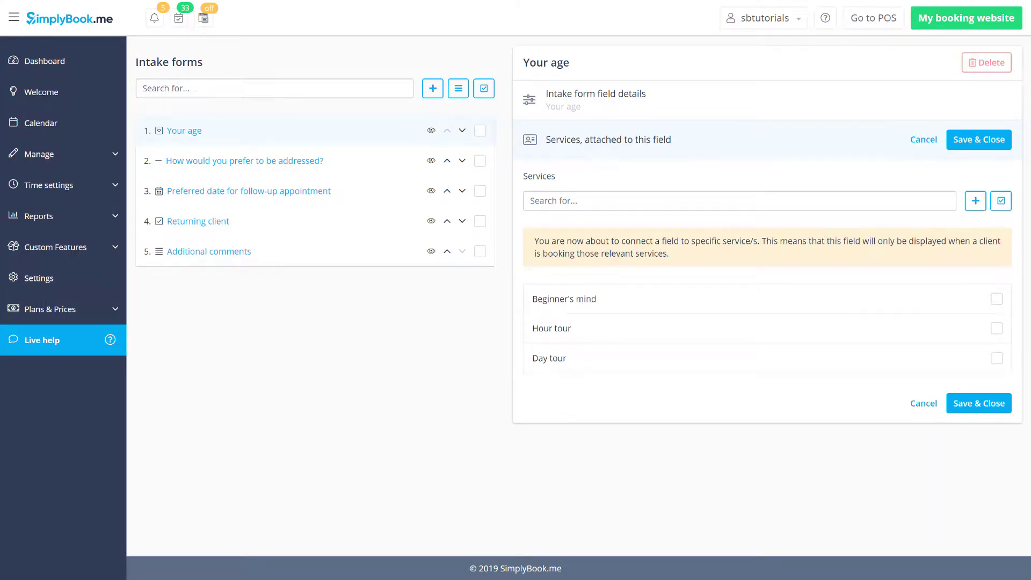
left_click(998, 328)
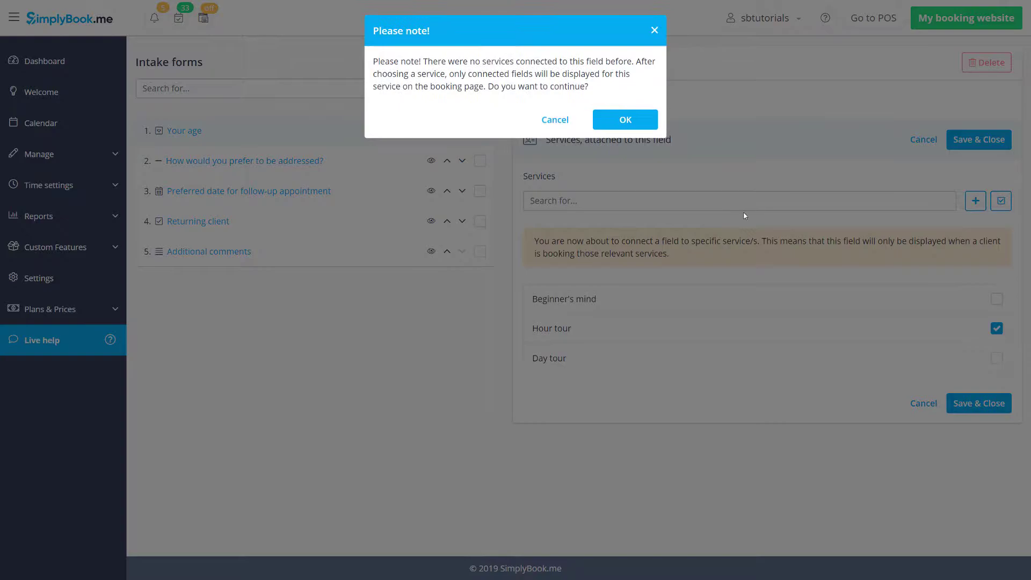
left_click(632, 121)
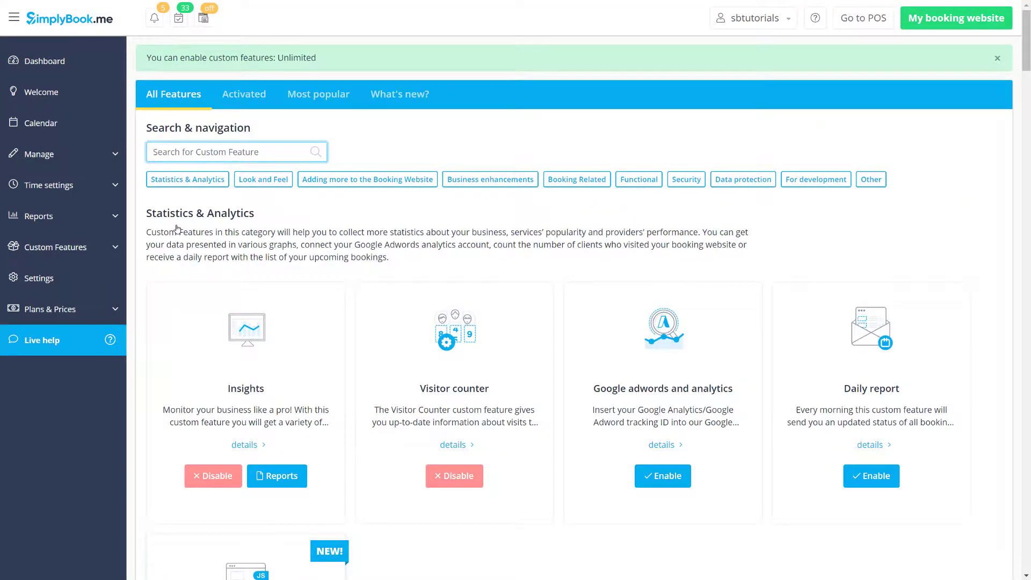
type("intake")
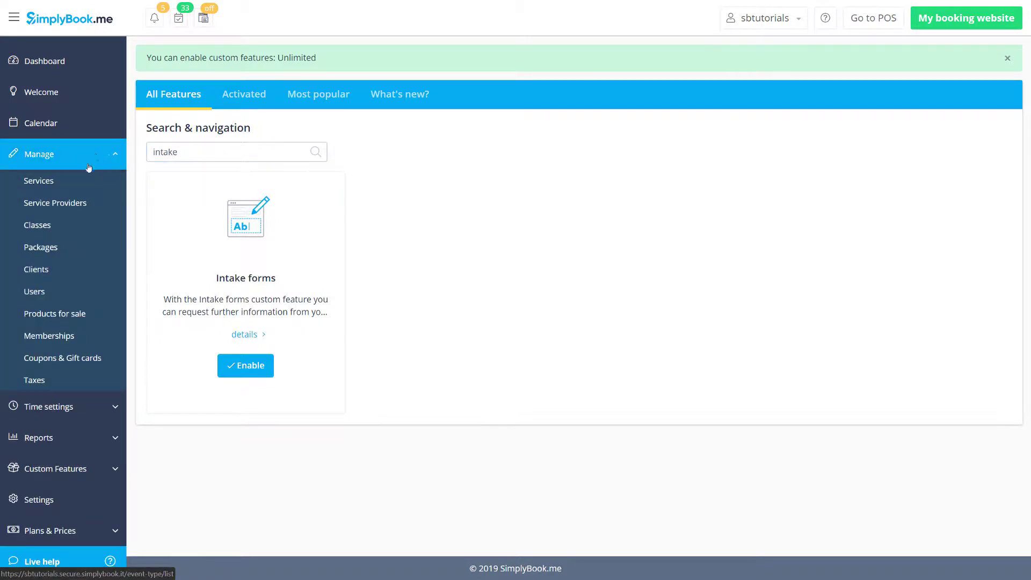
Enable the Intake forms feature from the Hour tour service's intake questions section.
left_click(73, 178)
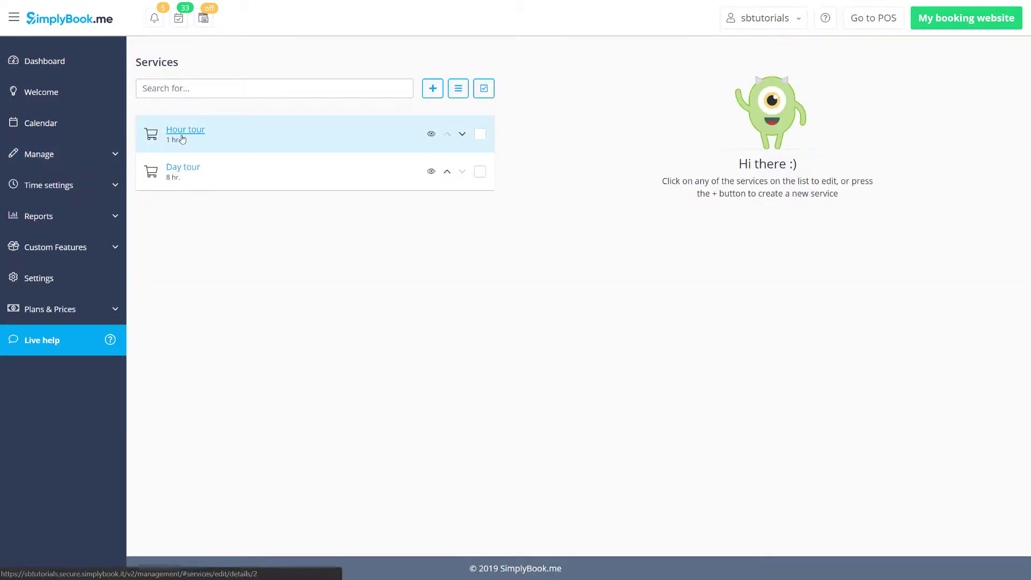
left_click(185, 131)
scroll(645, 277, "down", 5)
scroll(645, 277, "down", 3)
left_click(596, 394)
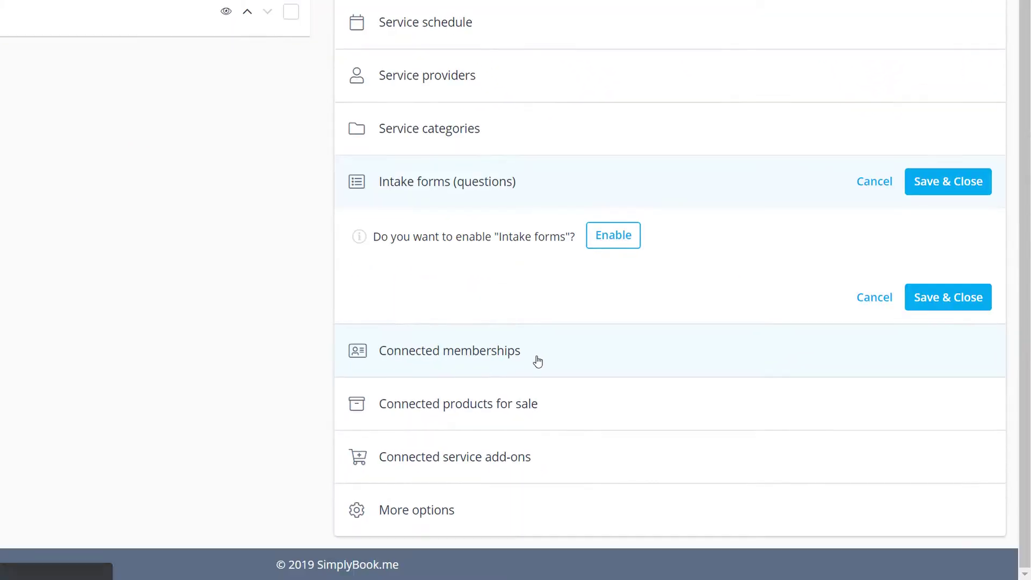
left_click(610, 237)
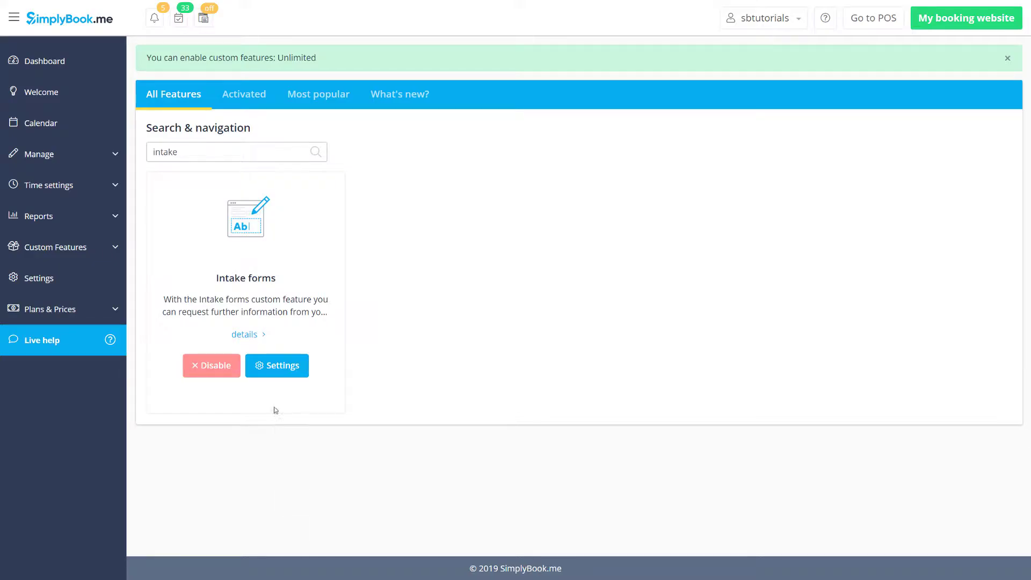
left_click(281, 376)
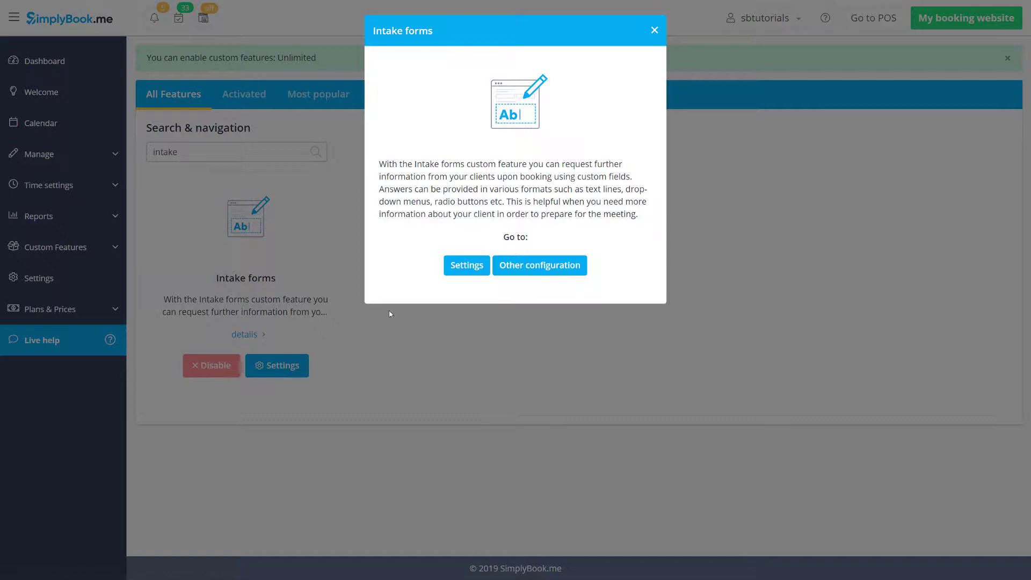
left_click(658, 31)
Return to the Hour tour service and expand its intake form questions list.
left_click(72, 154)
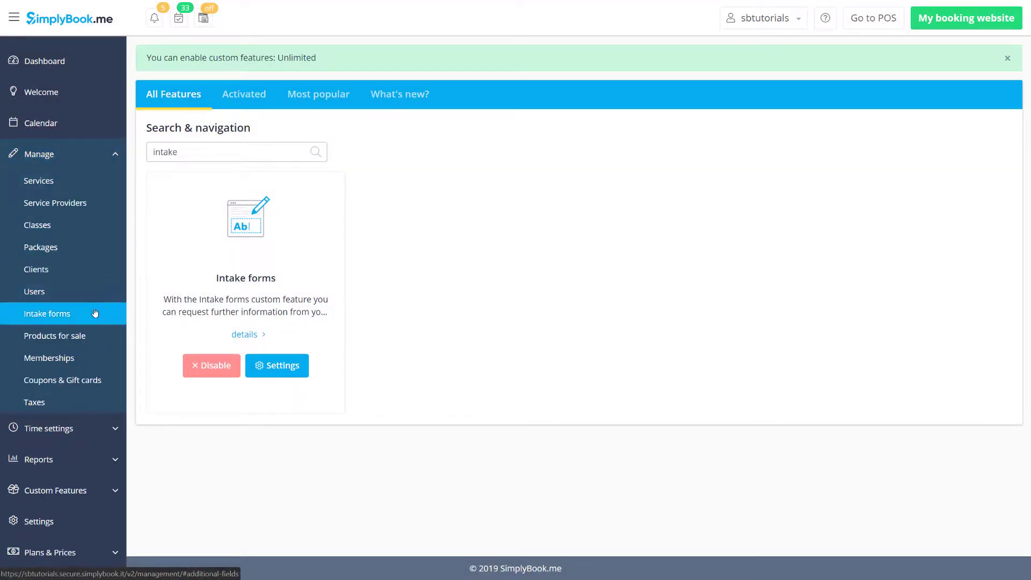
left_click(63, 181)
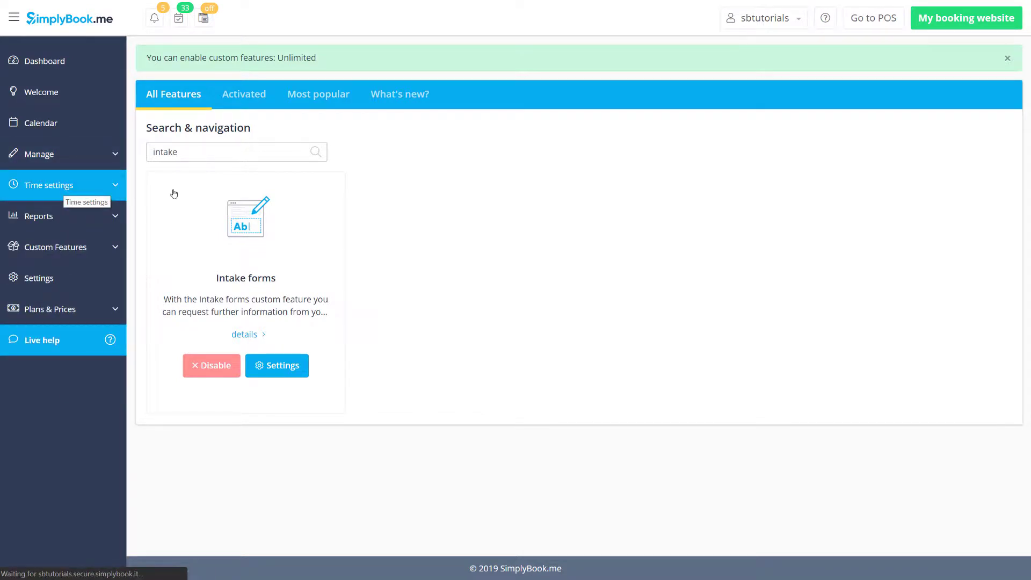
left_click(282, 145)
scroll(669, 317, "down", 5)
left_click(684, 363)
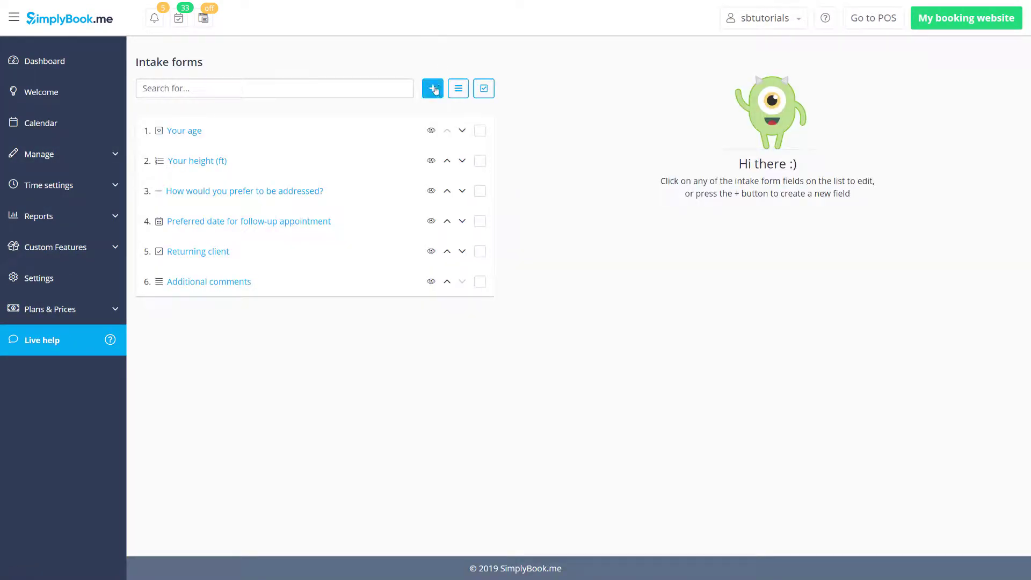
Create a new intake form field of type Textbox - Digits only.
left_click(434, 88)
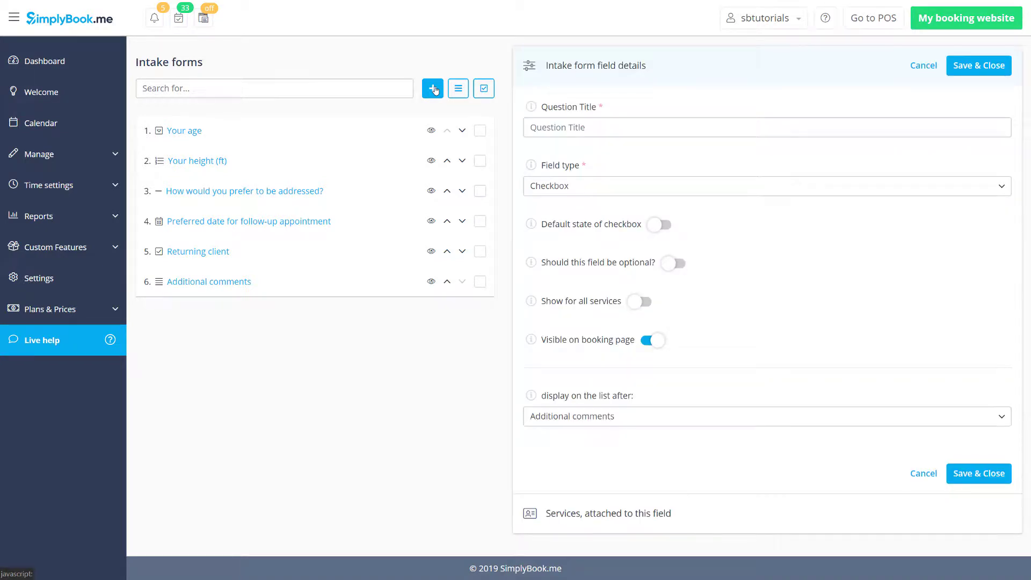
left_click(728, 188)
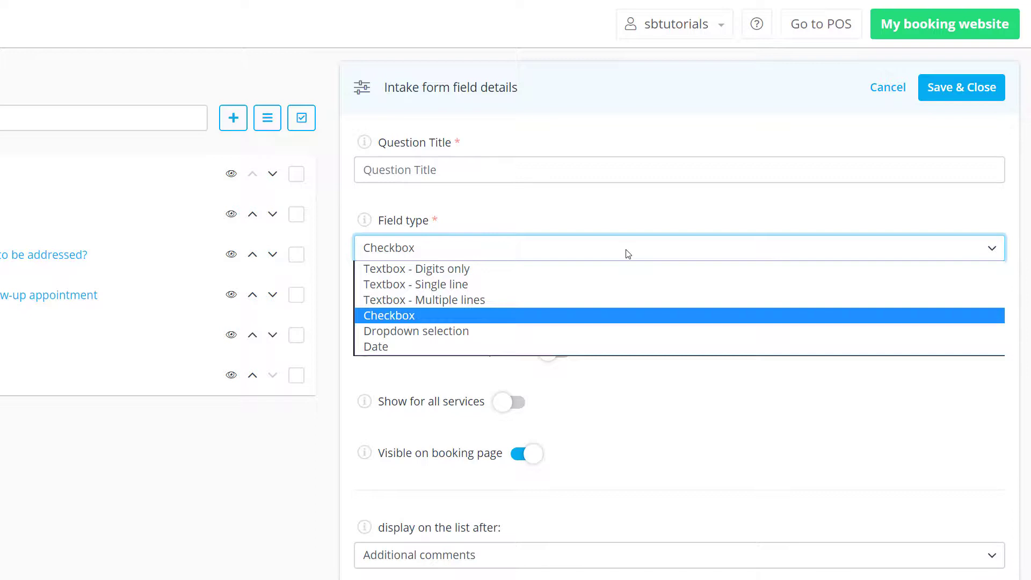
left_click(523, 268)
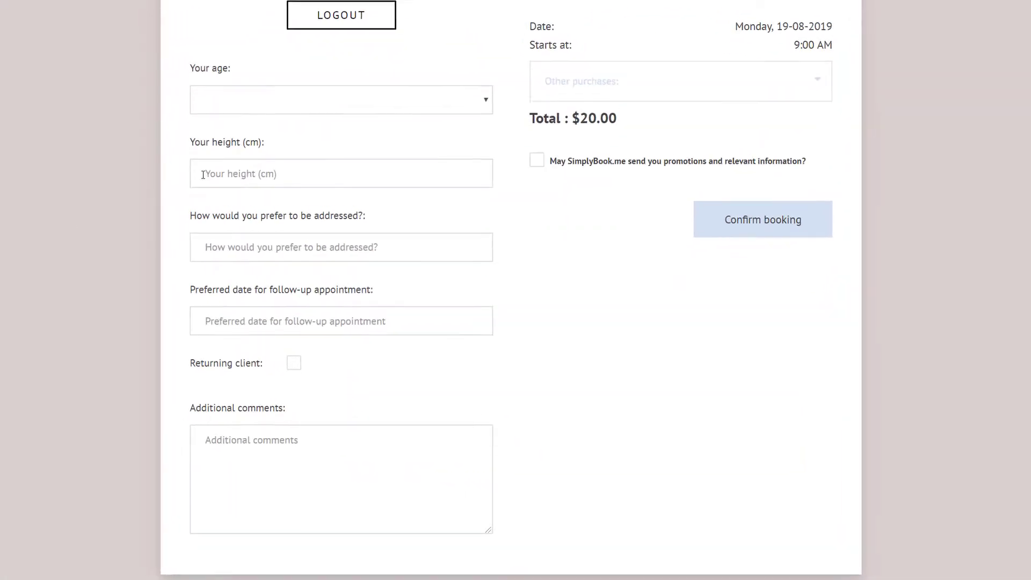
Fill in the client's height, how to be addressed, and mark the client as returning.
left_click(187, 137)
type("17")
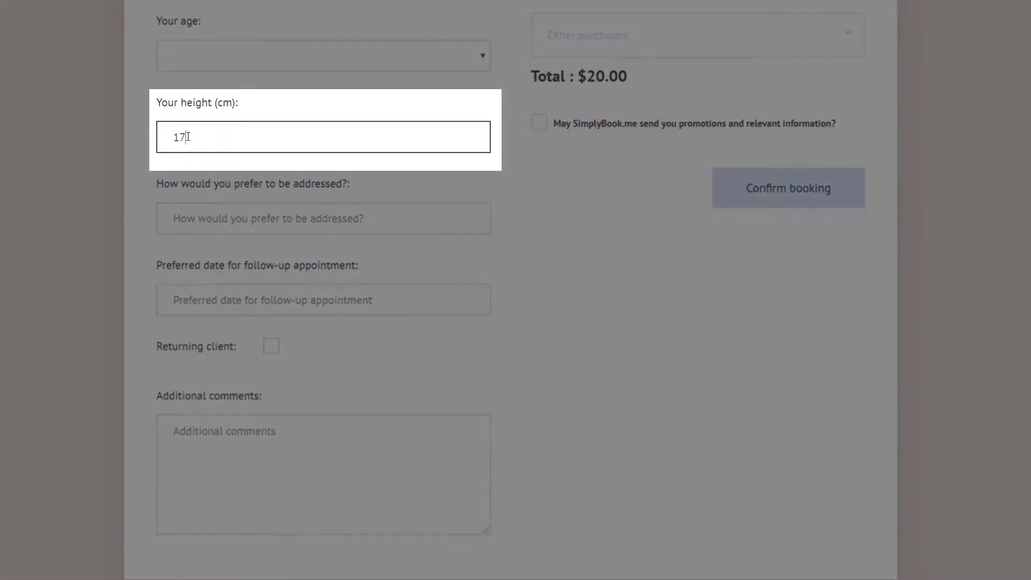
type("8")
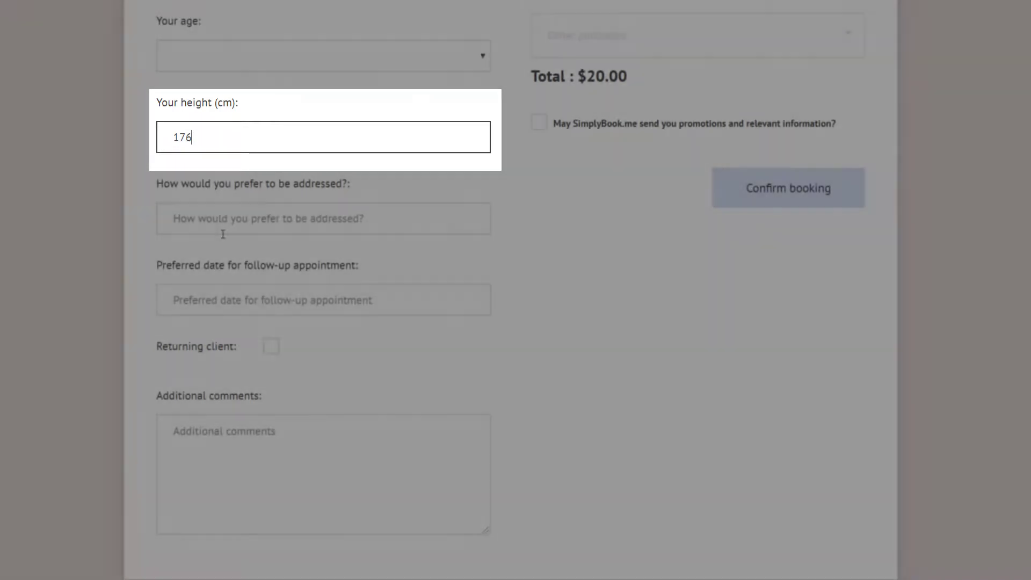
left_click(223, 225)
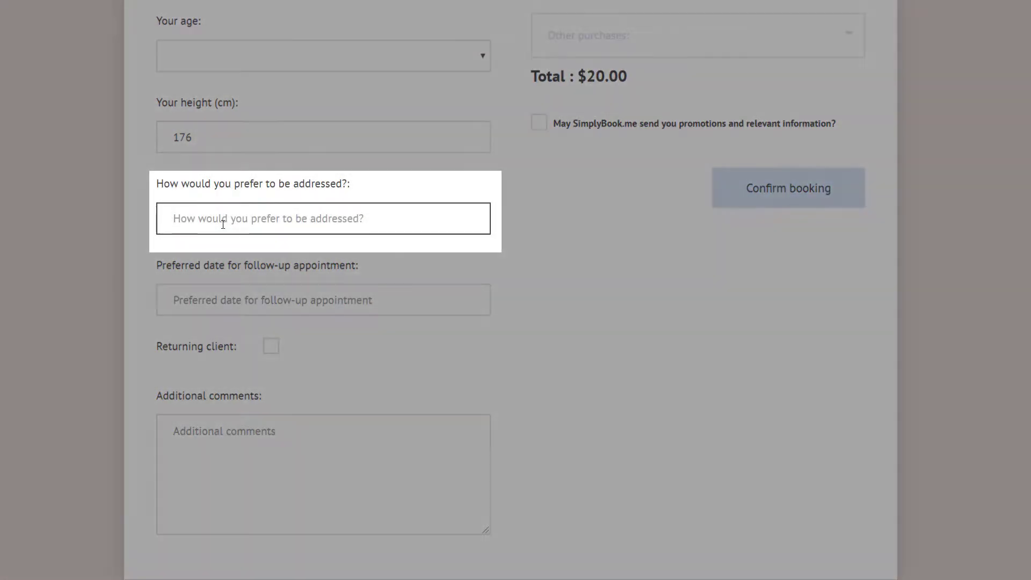
type("Mr.")
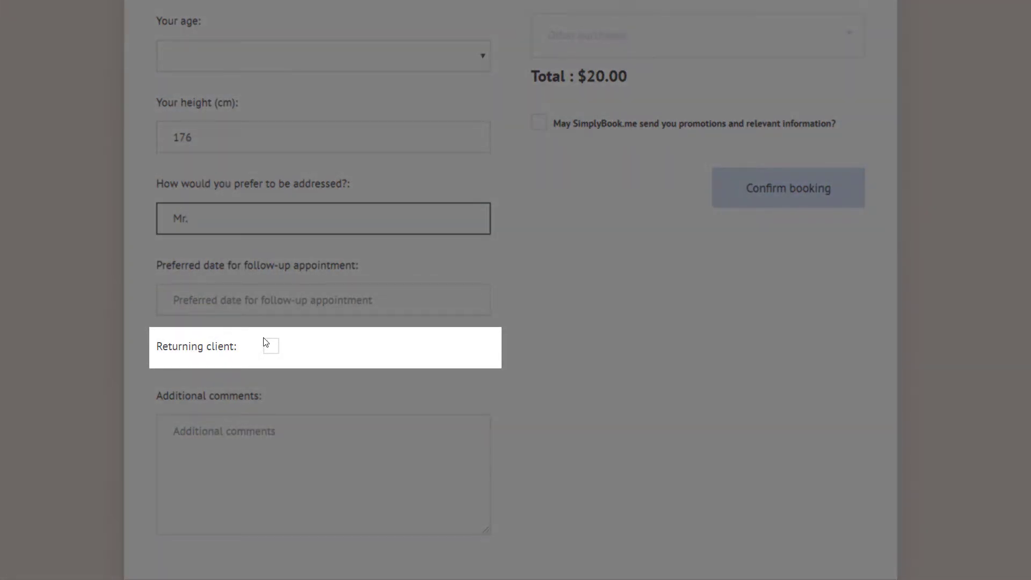
left_click(272, 347)
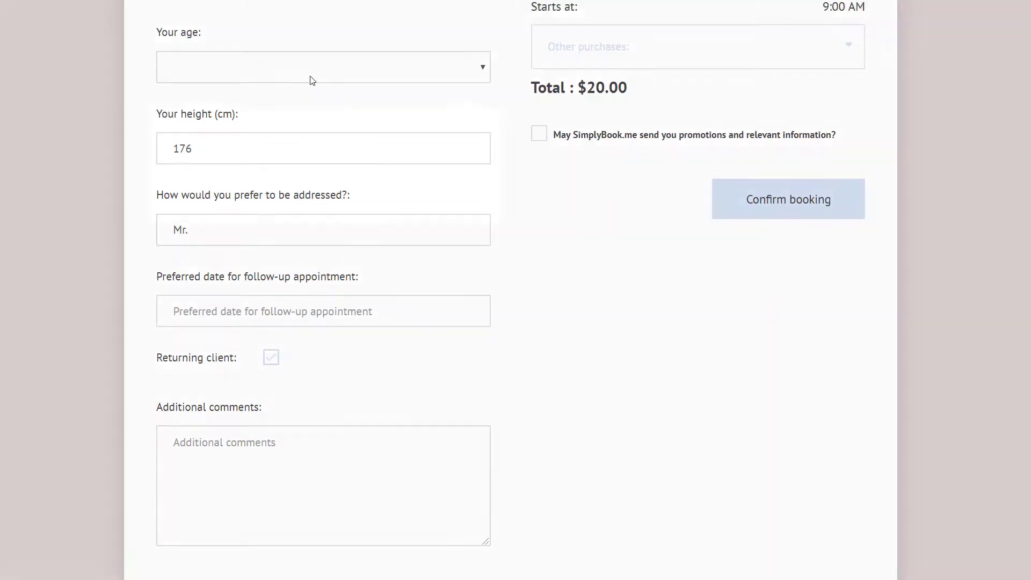
Answer the age question with Over 21 and set the follow-up date to 27 August.
left_click(310, 154)
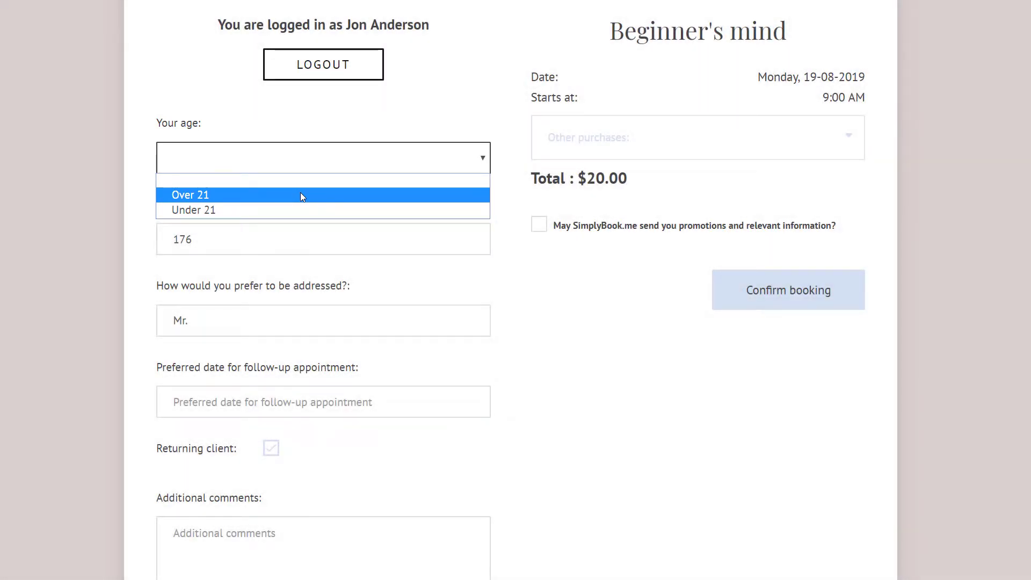
left_click(301, 193)
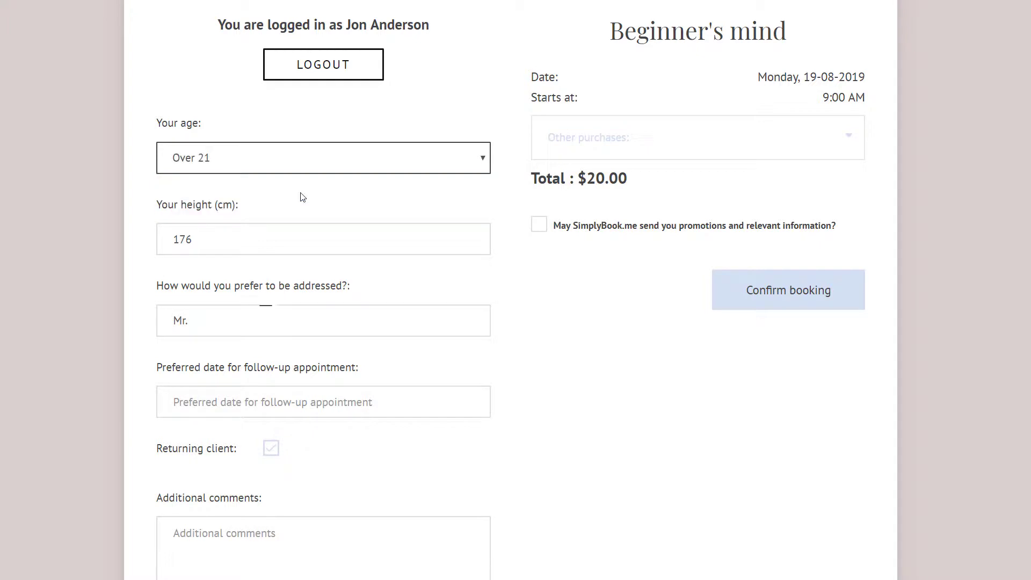
left_click(296, 401)
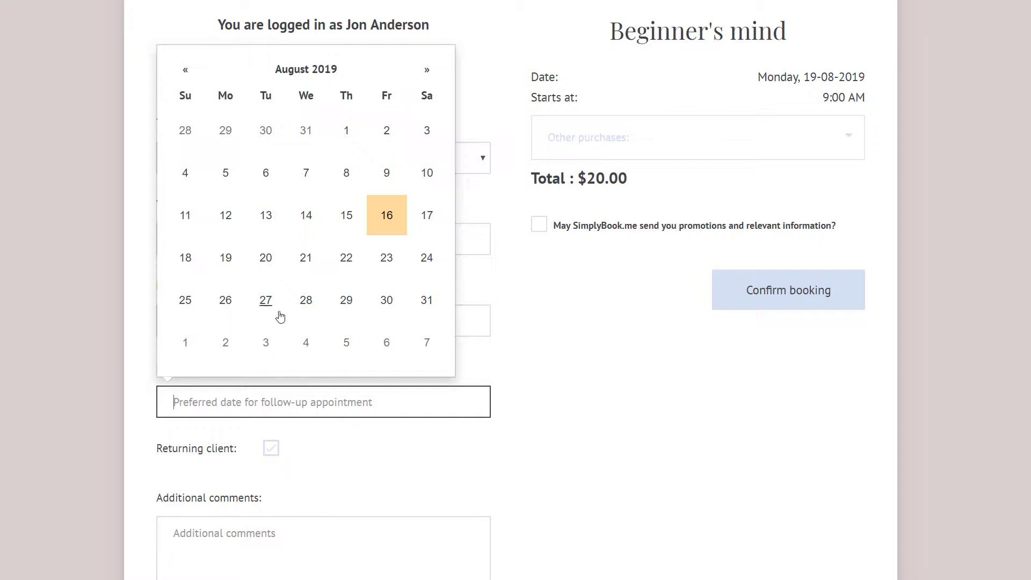
left_click(265, 310)
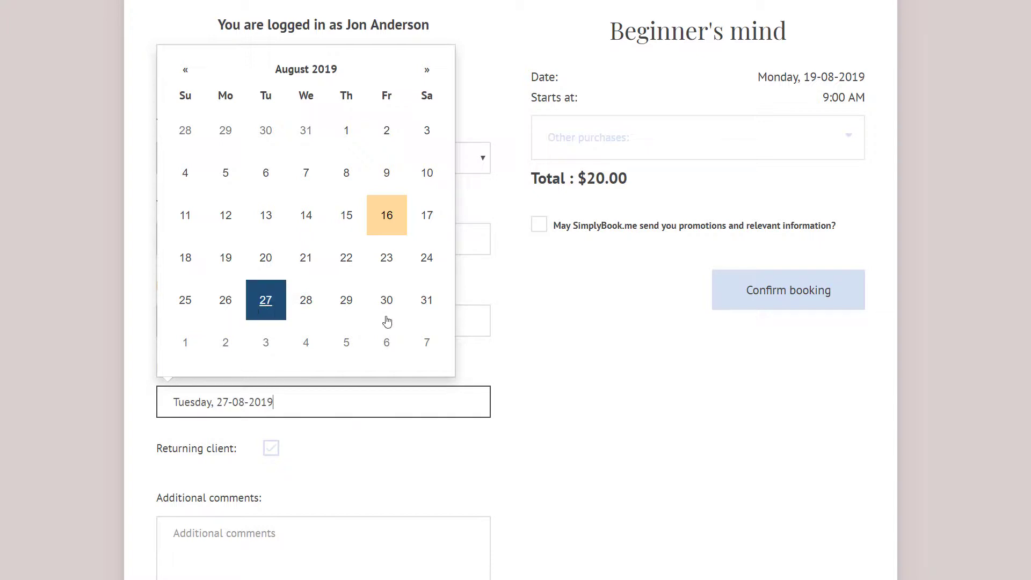
left_click(563, 323)
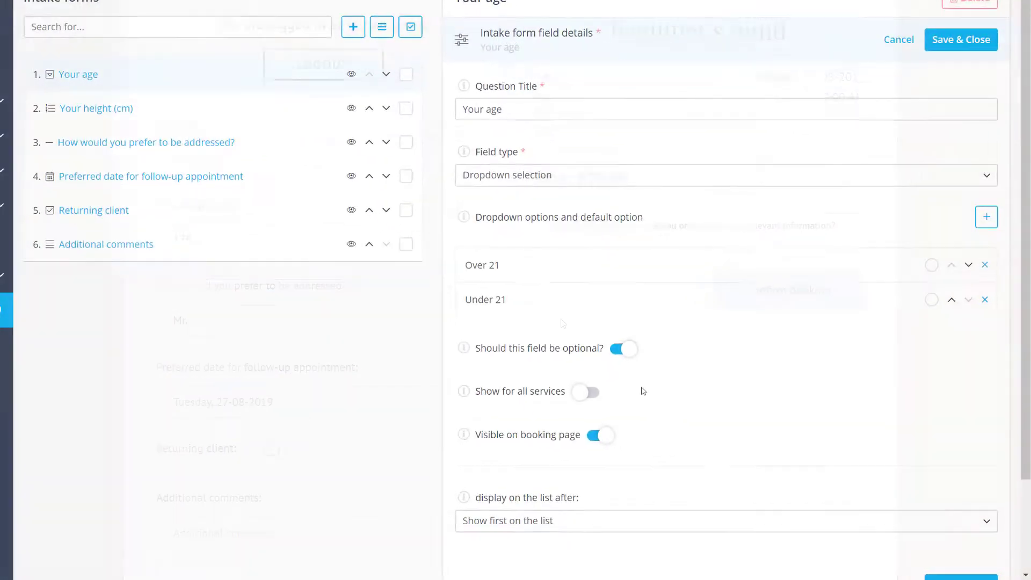
Keep the Your age field optional and visible, attached to the Beginner's mind service.
left_click(544, 315)
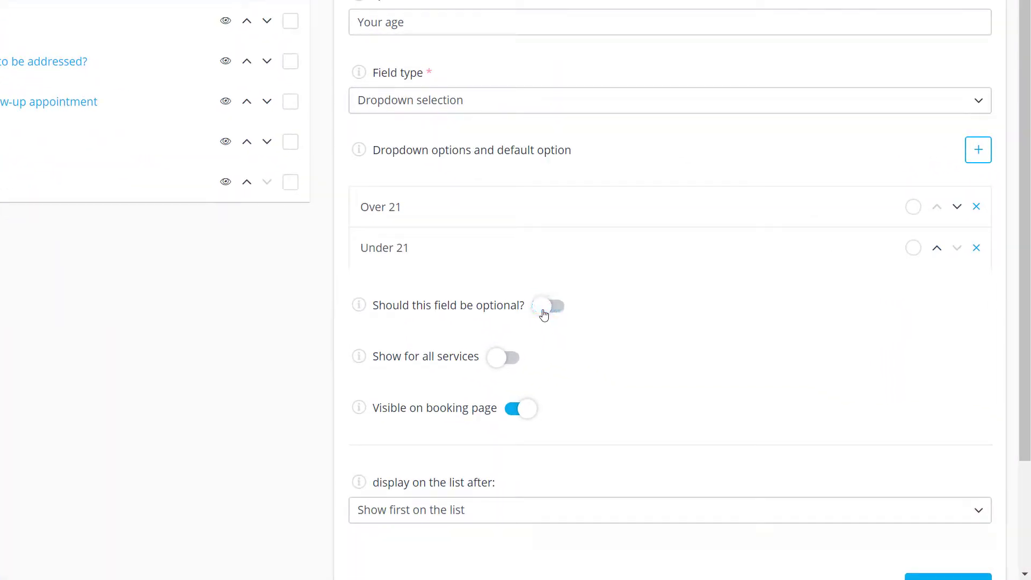
left_click(544, 315)
left_click(509, 358)
scroll(532, 508, "down", 2)
scroll(535, 515, "down", 5)
left_click(984, 207)
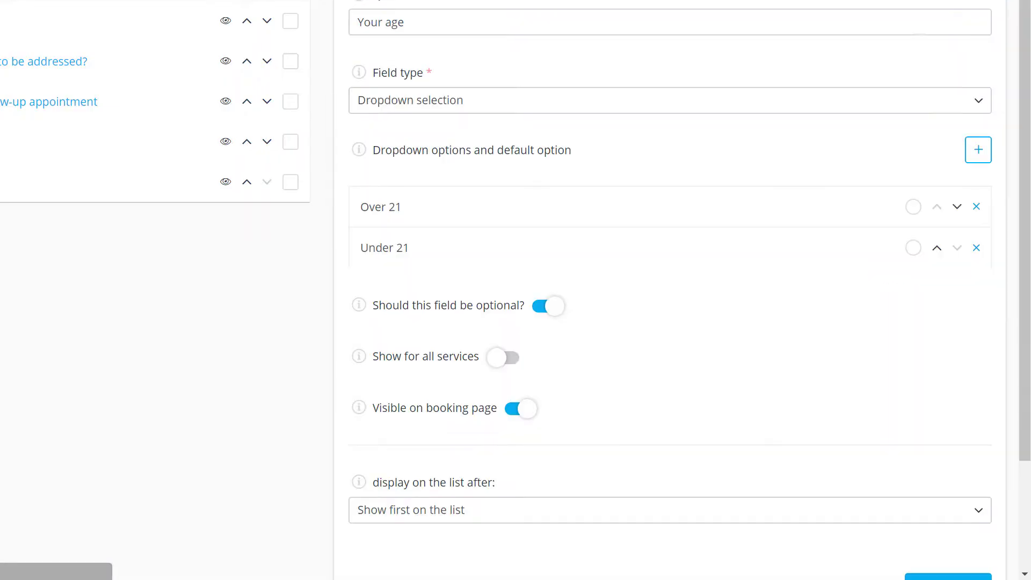
scroll(607, 86, "down", 1)
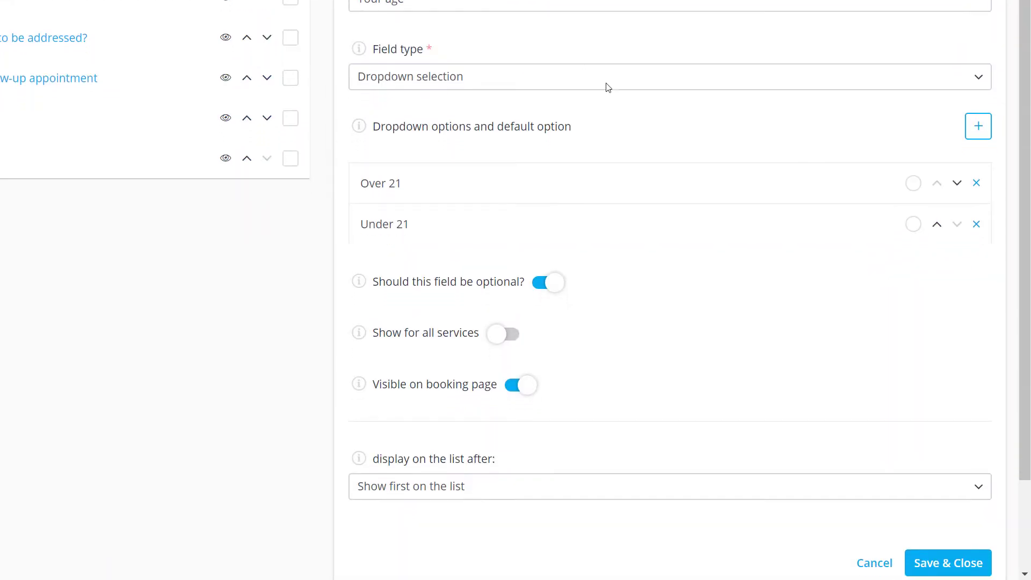
left_click(514, 394)
left_click(515, 394)
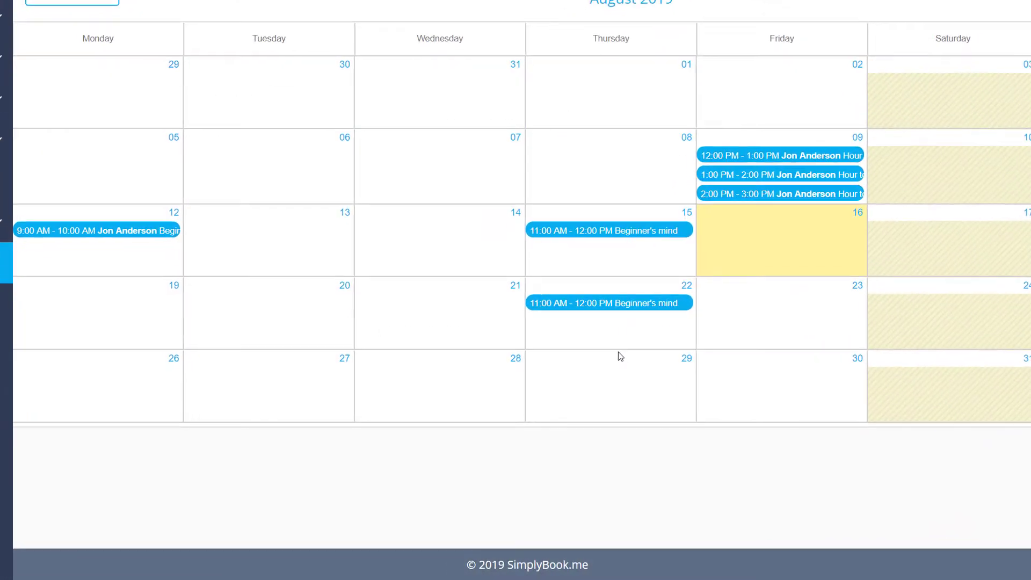
Review the Beginner's mind booking on the 22nd, then go to the custom features catalogue.
left_click(625, 305)
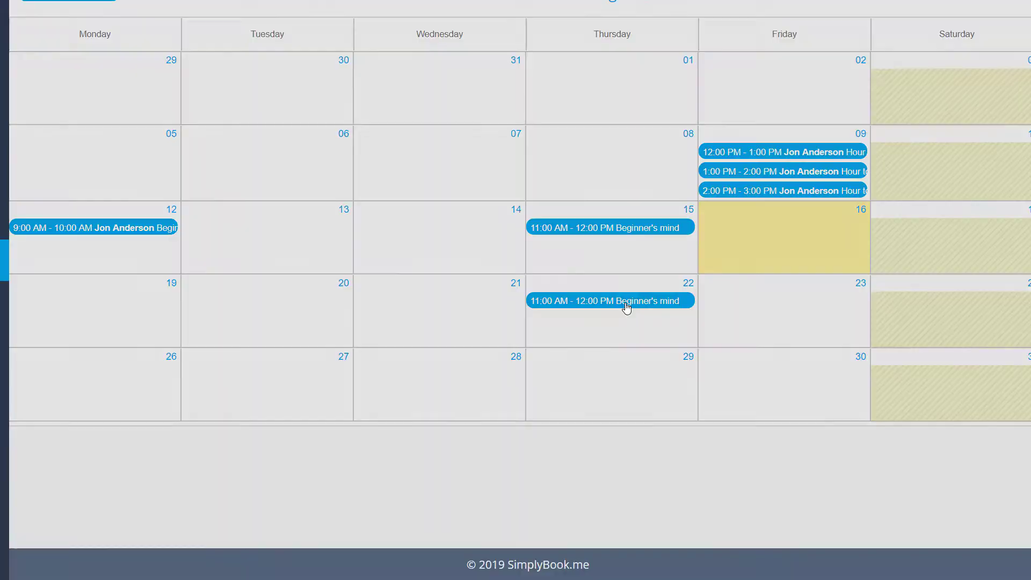
left_click(732, 368)
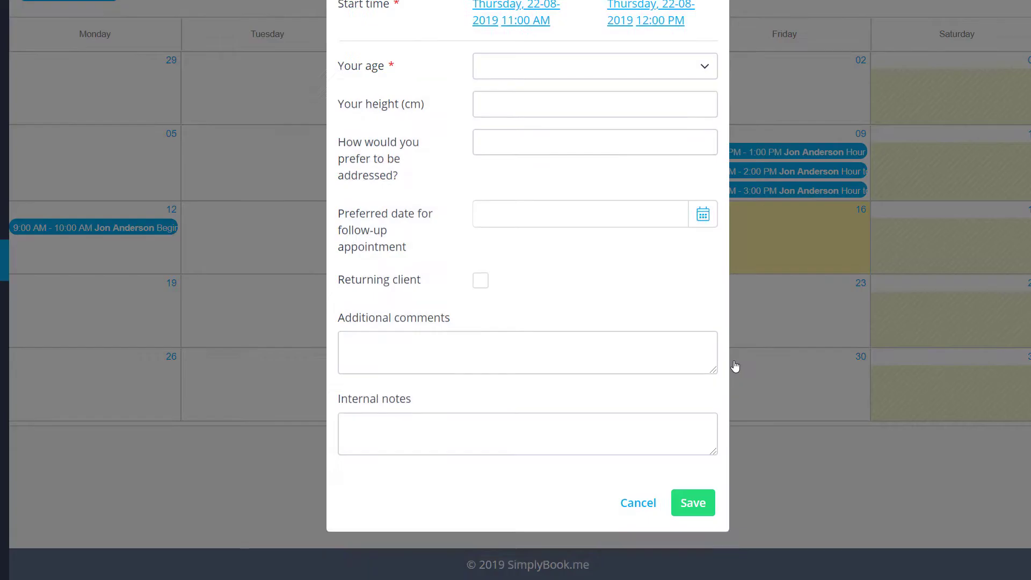
left_click(520, 470)
type("ficult")
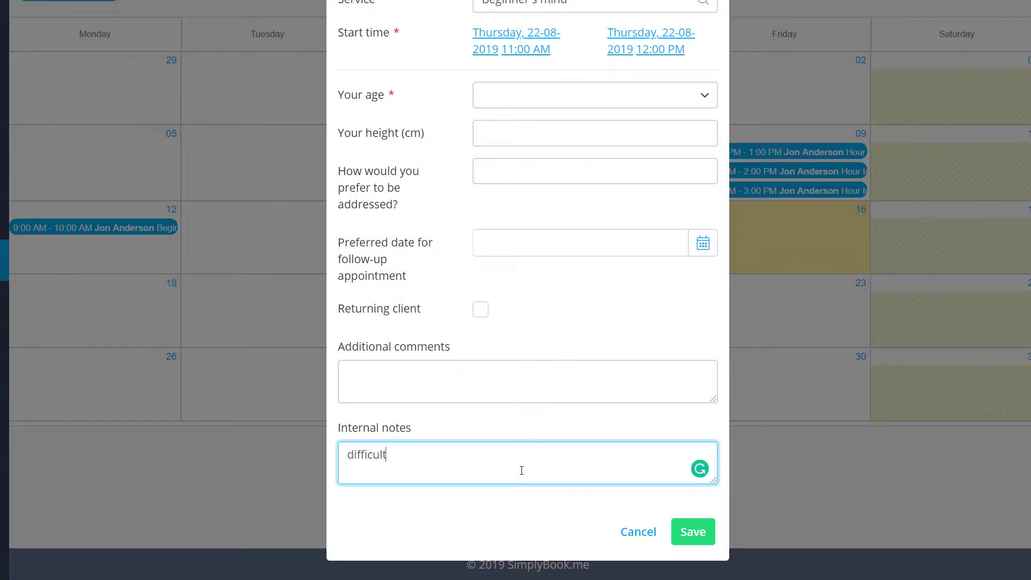
type(" client")
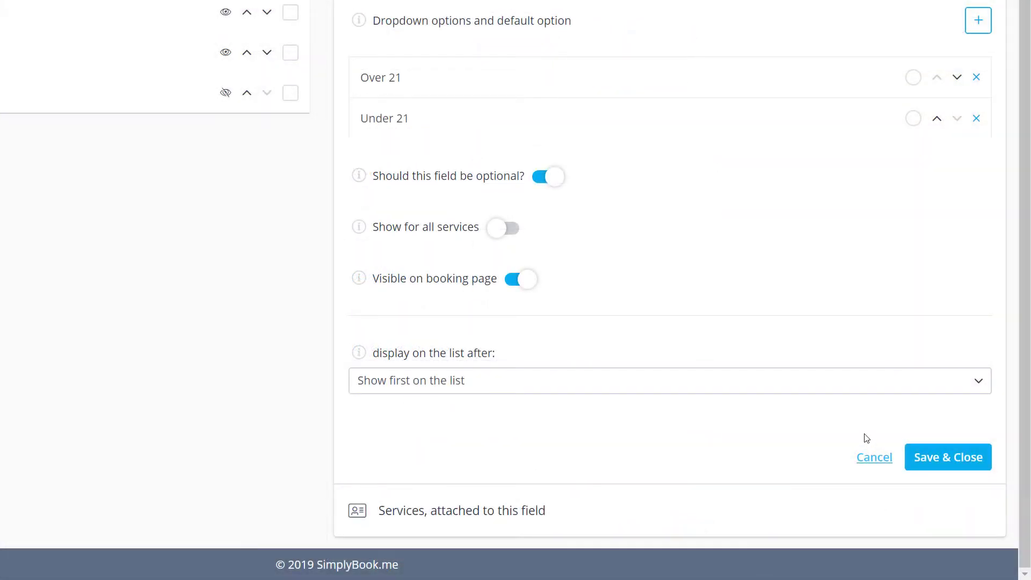
left_click(854, 390)
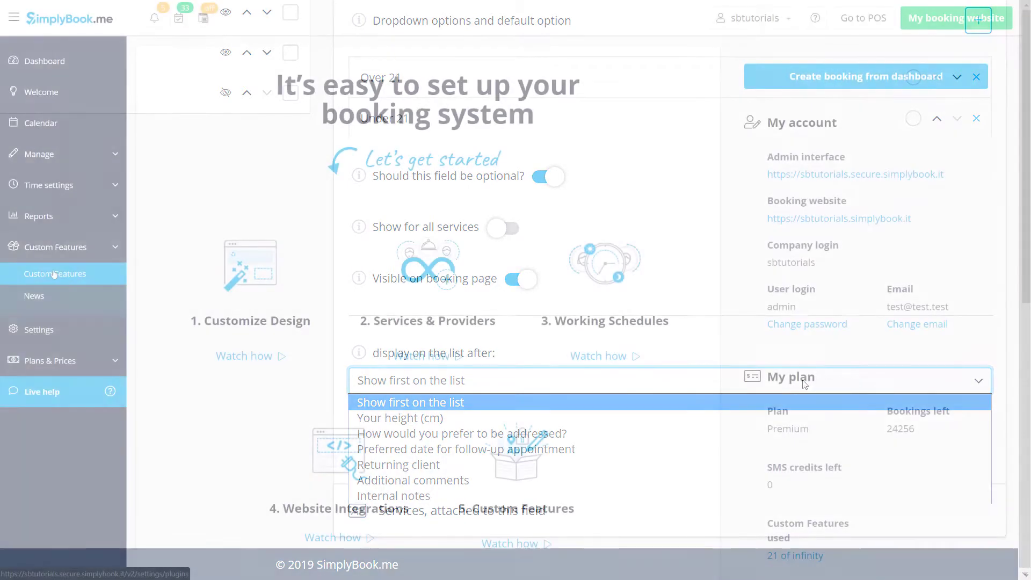
left_click(54, 274)
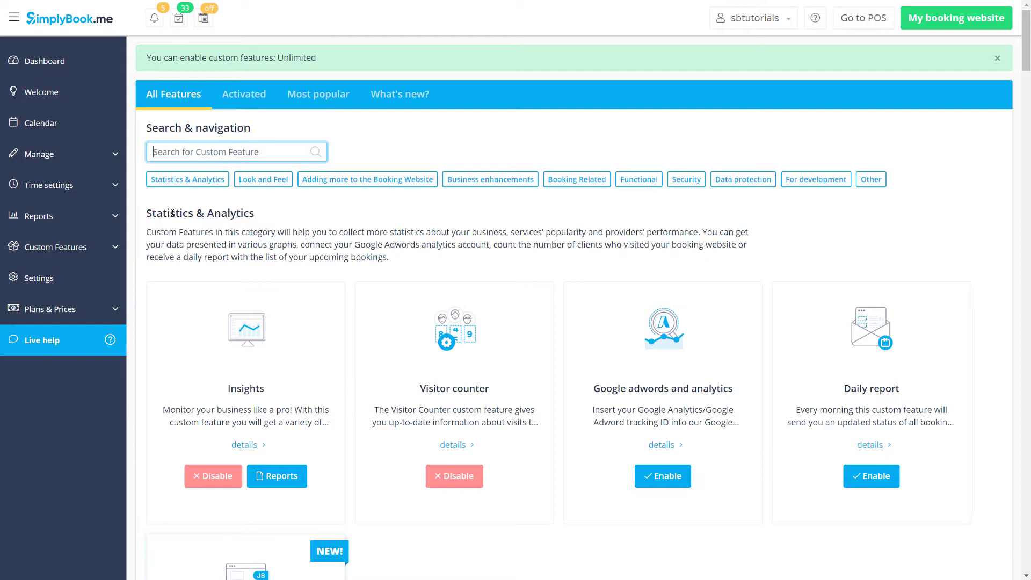
type("intake")
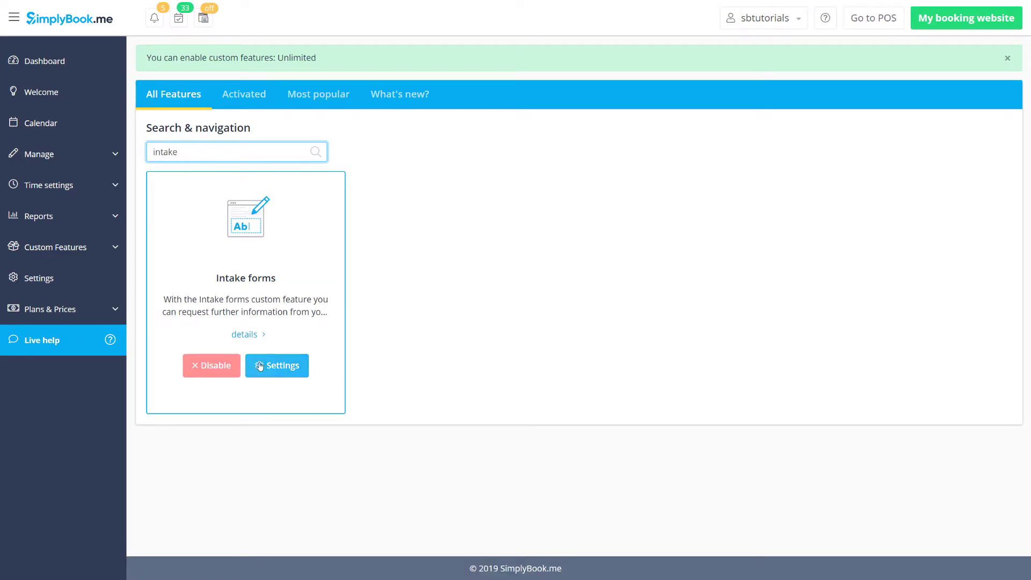
Go to the Intake forms feature's other configuration settings.
left_click(266, 365)
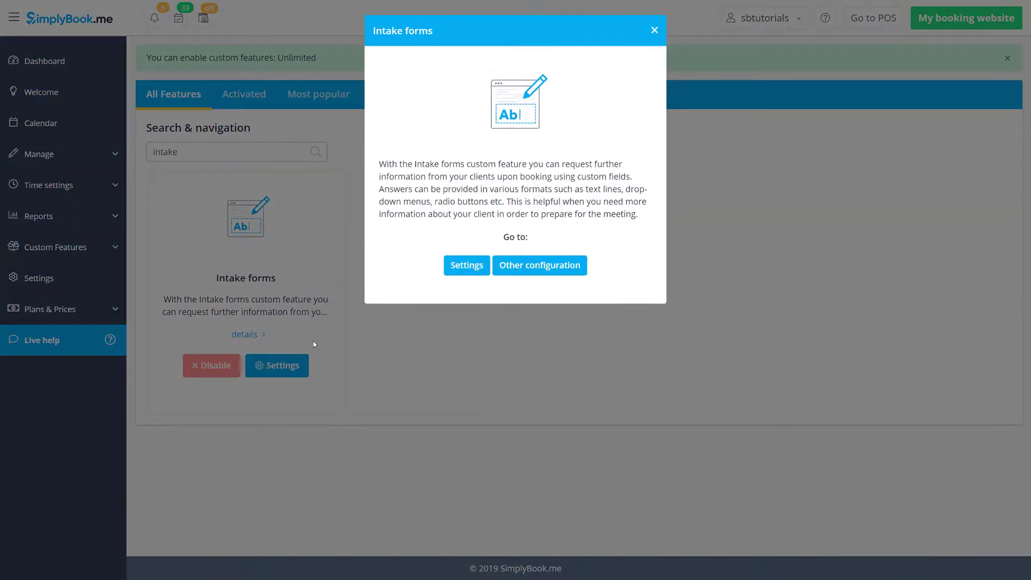
left_click(507, 273)
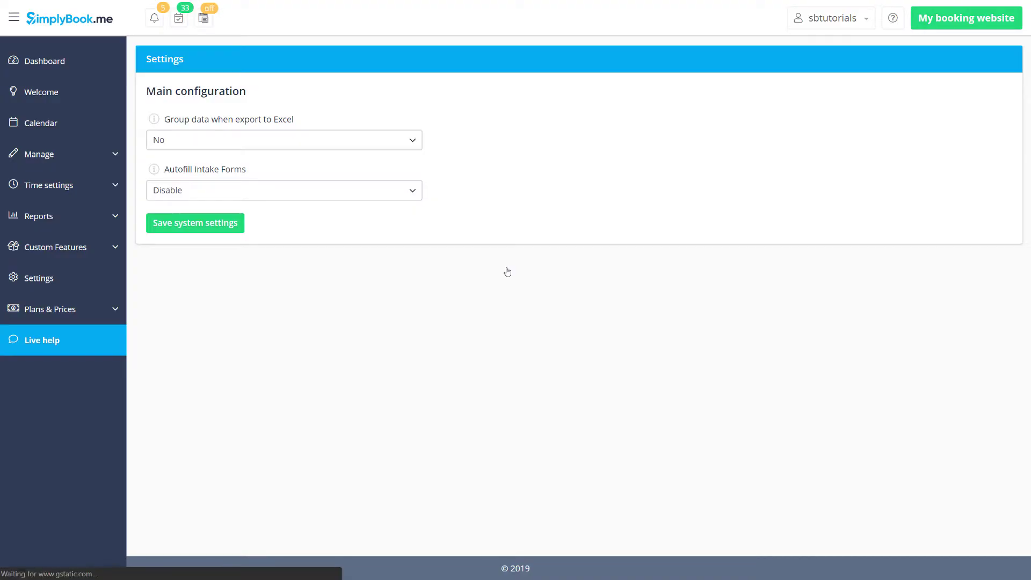
Keep export grouping off, set autofill to last booking of same service, and save.
left_click(406, 143)
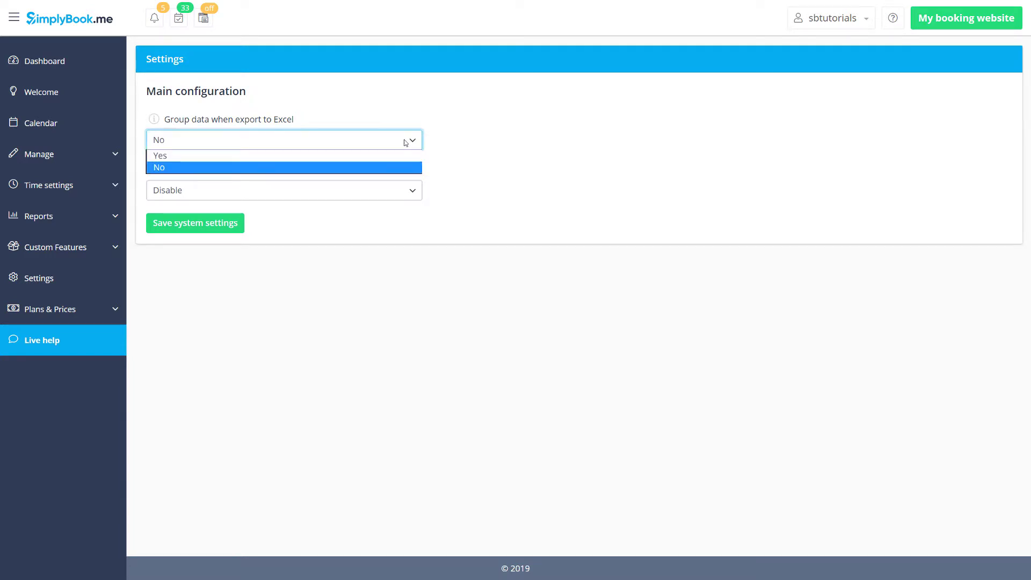
left_click(406, 143)
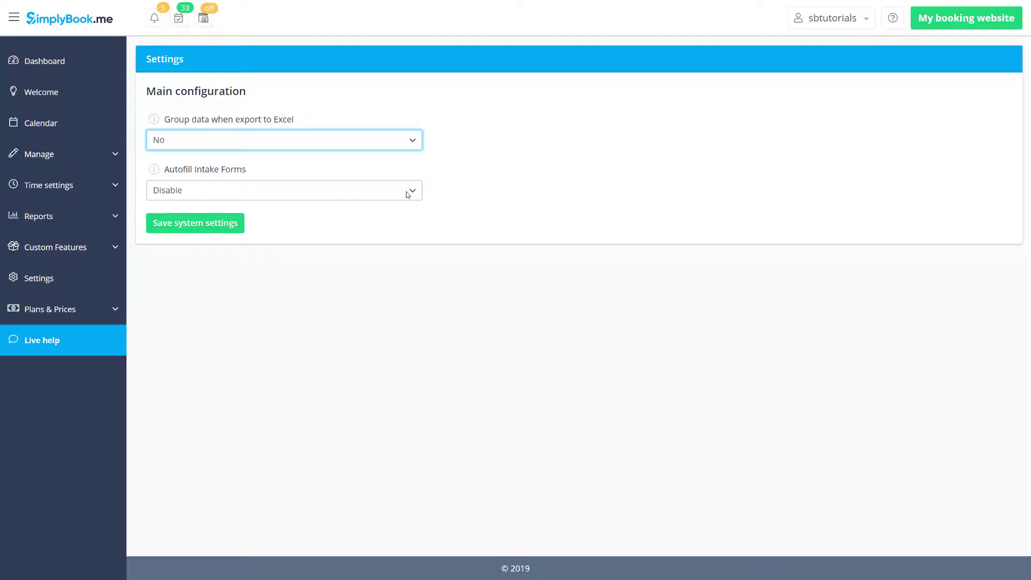
left_click(407, 193)
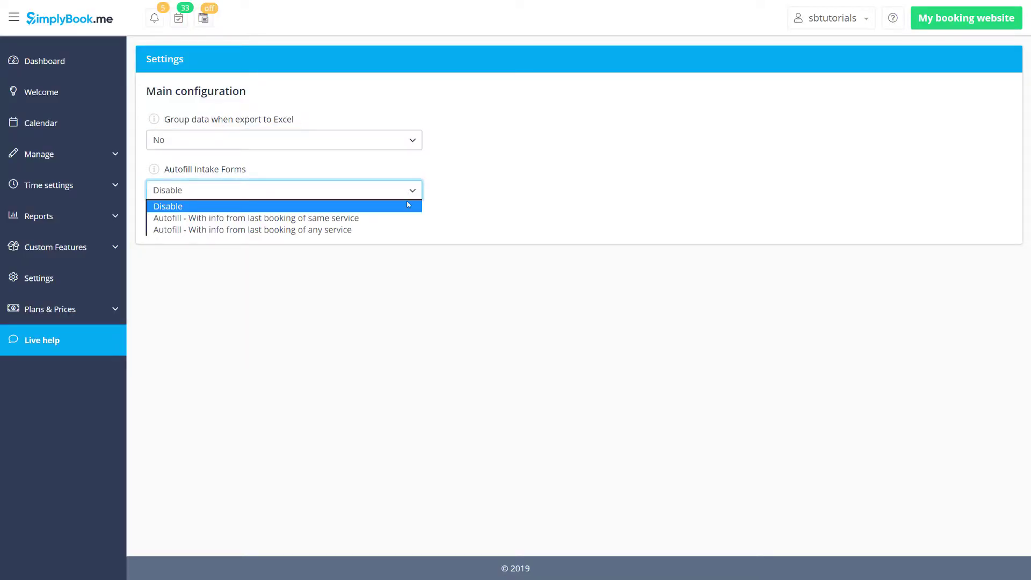
left_click(410, 218)
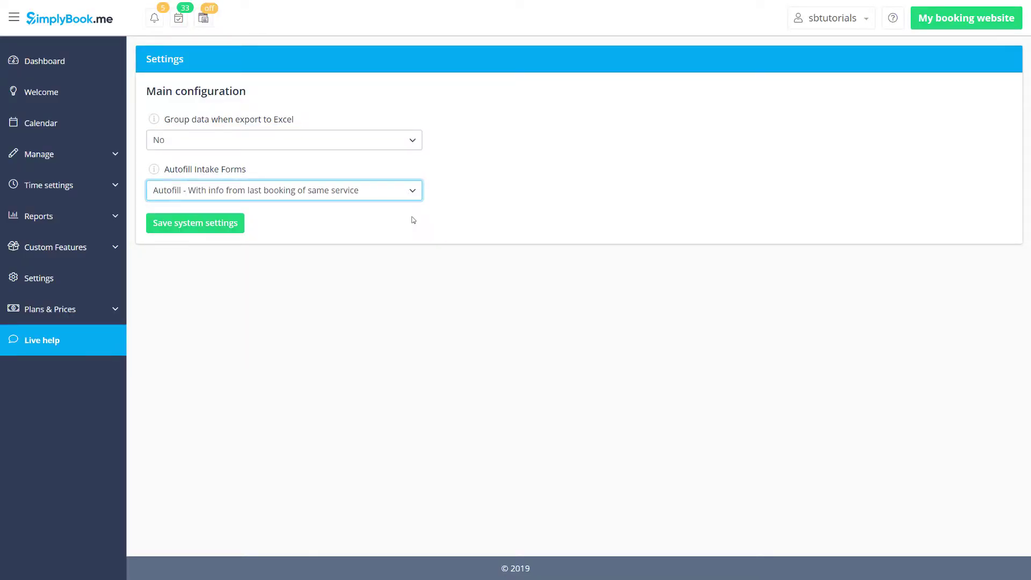
left_click(215, 226)
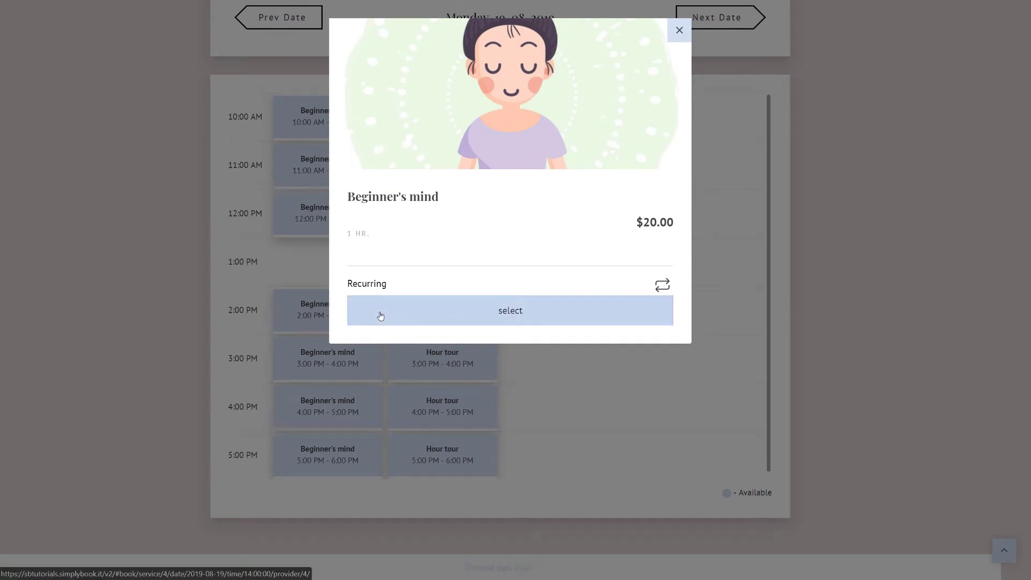
Select a Beginner's mind slot to reach the prefilled confirm details page.
left_click(380, 315)
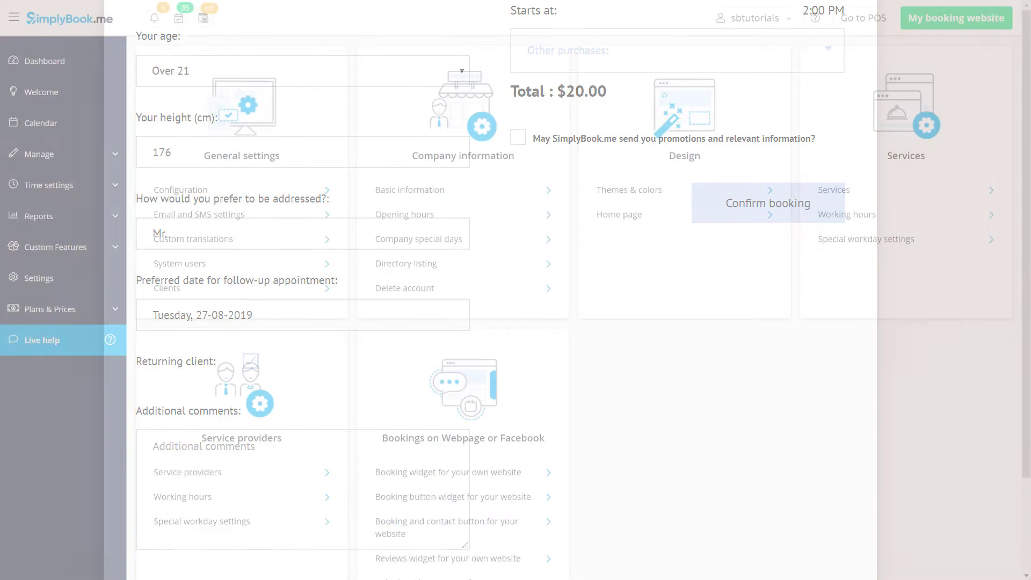
View the Email and SMS settings listing the data_field template variables.
left_click(160, 218)
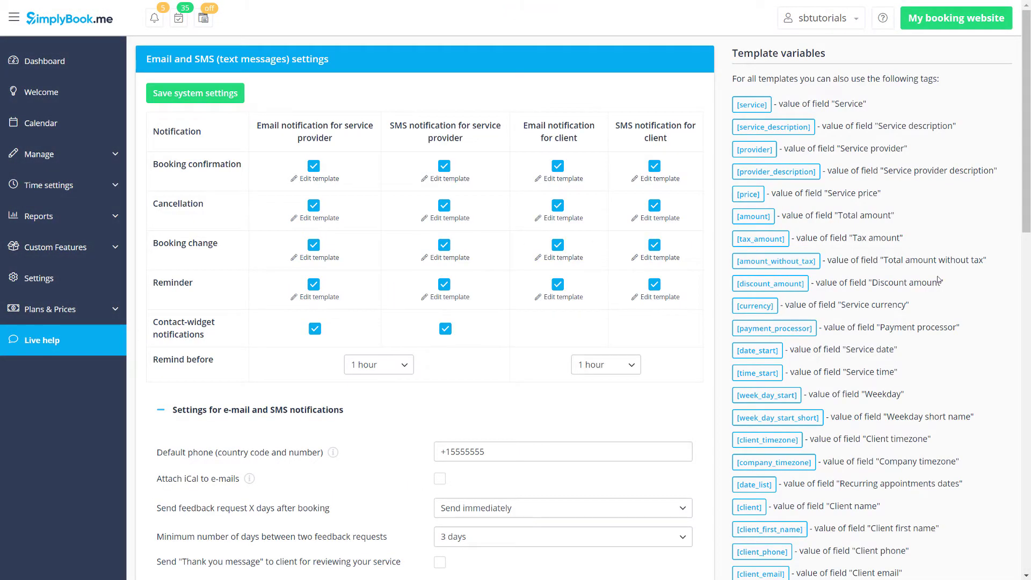
scroll(941, 277, "down", 3)
scroll(942, 275, "down", 1)
scroll(861, 329, "down", 3)
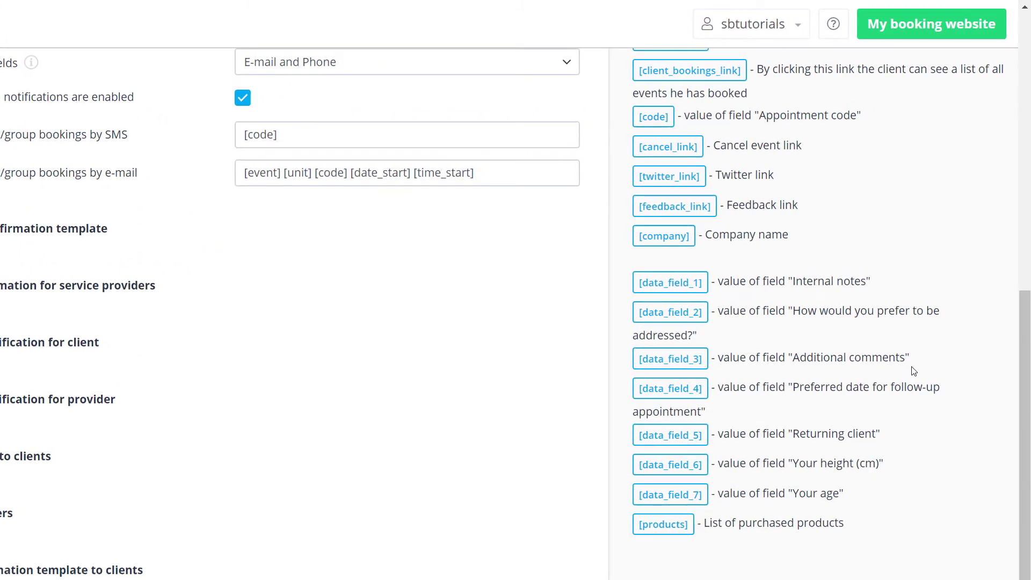